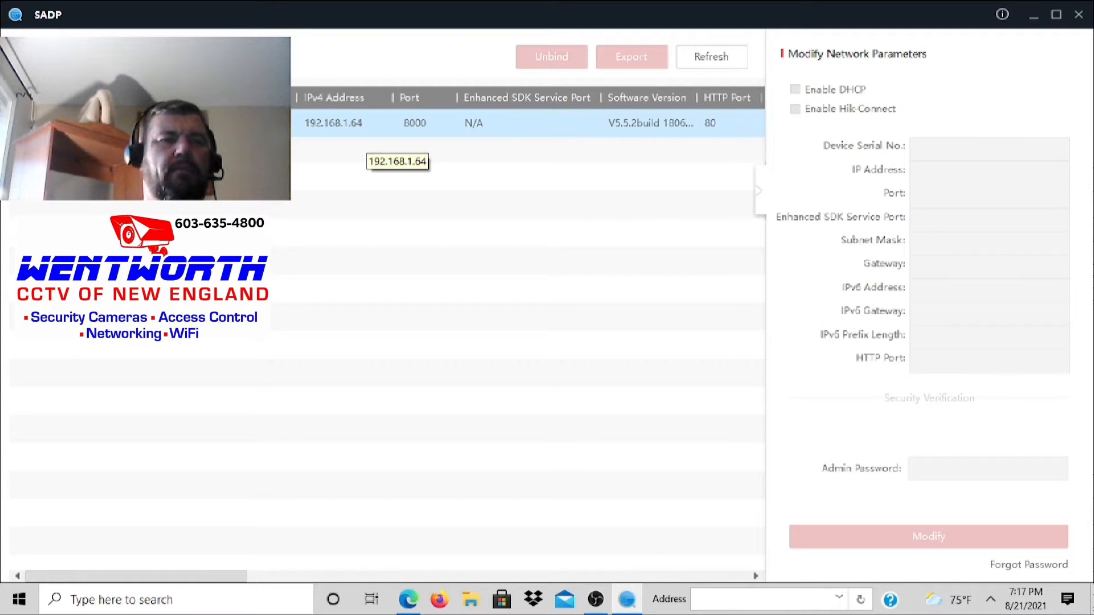
Step: Activate the inactive camera at 192.168.1.64 with a new password, entered and confirmed
{"action": "left_click", "coordinate": [363, 127]}
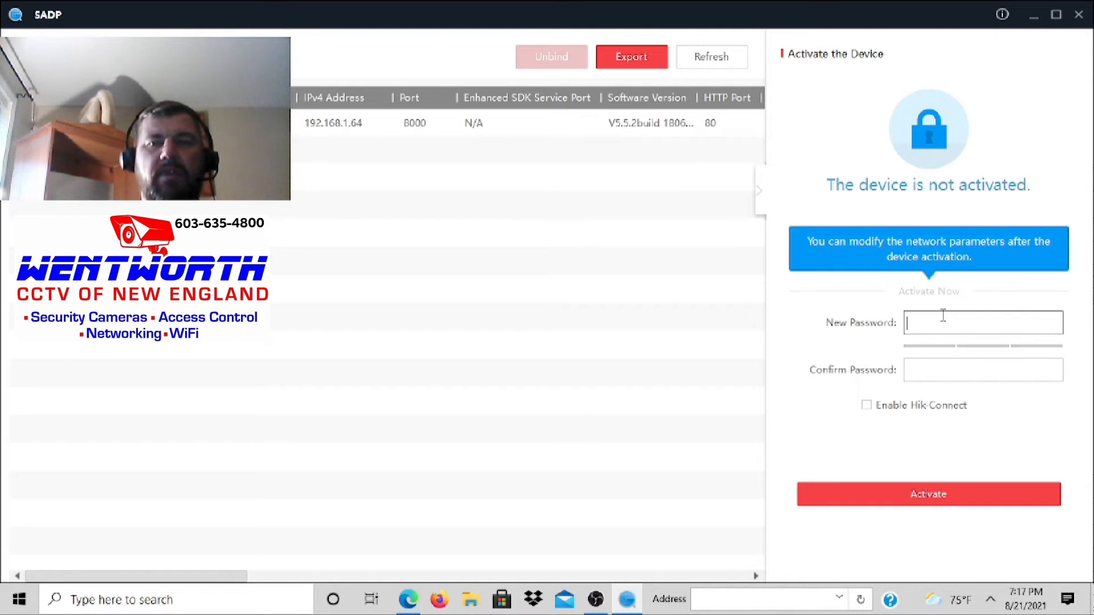
{"action": "type", "text": "abc"}
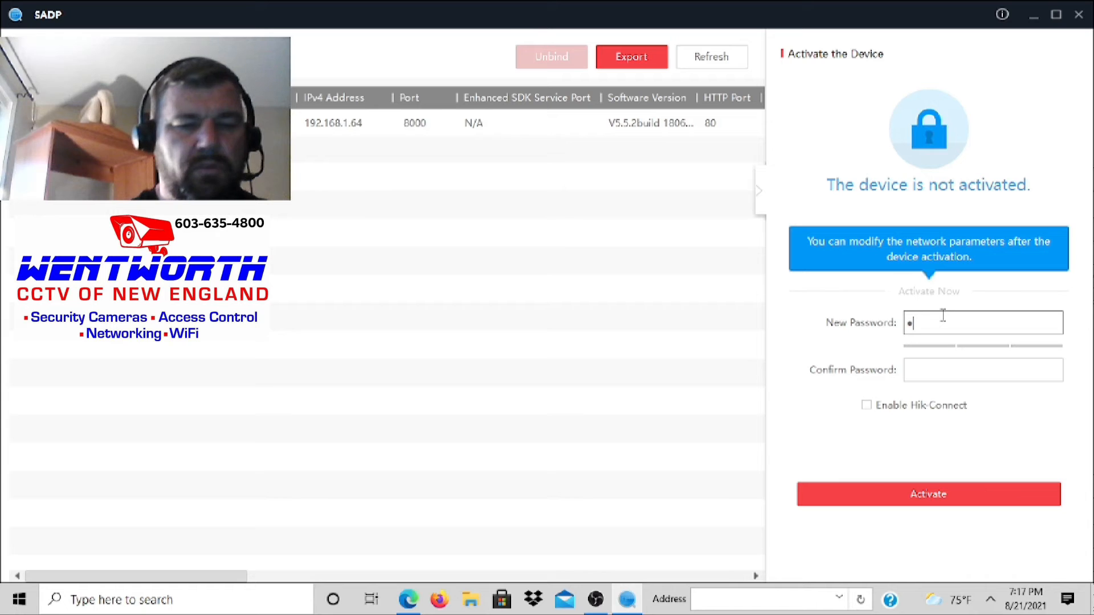
{"action": "type", "text": "defghi"}
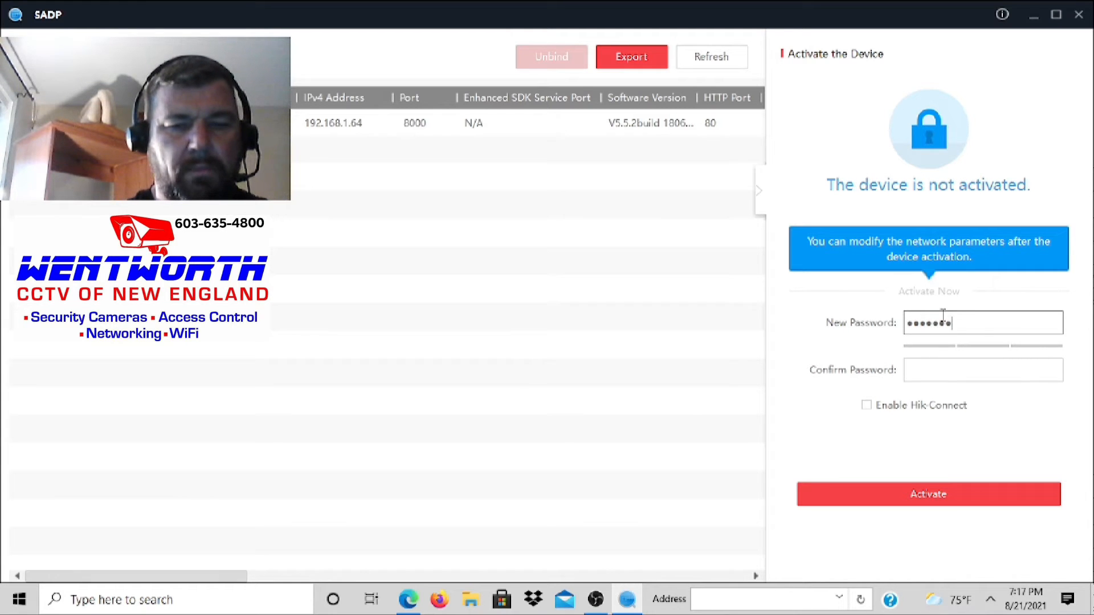
{"action": "left_click", "coordinate": [931, 373]}
{"action": "type", "text": "a"}
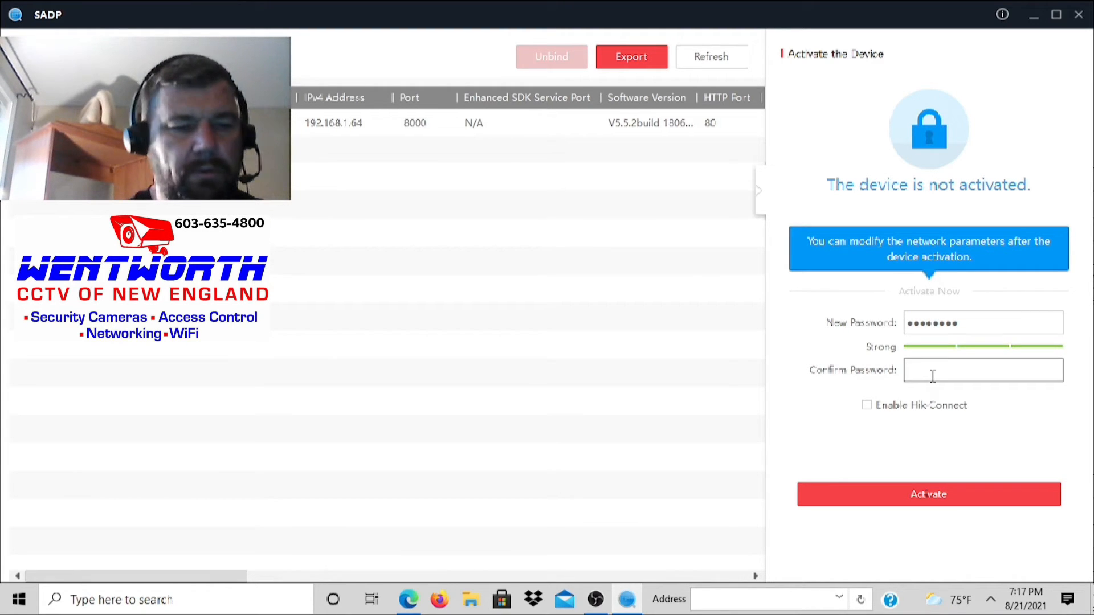
{"action": "type", "text": "bcde"}
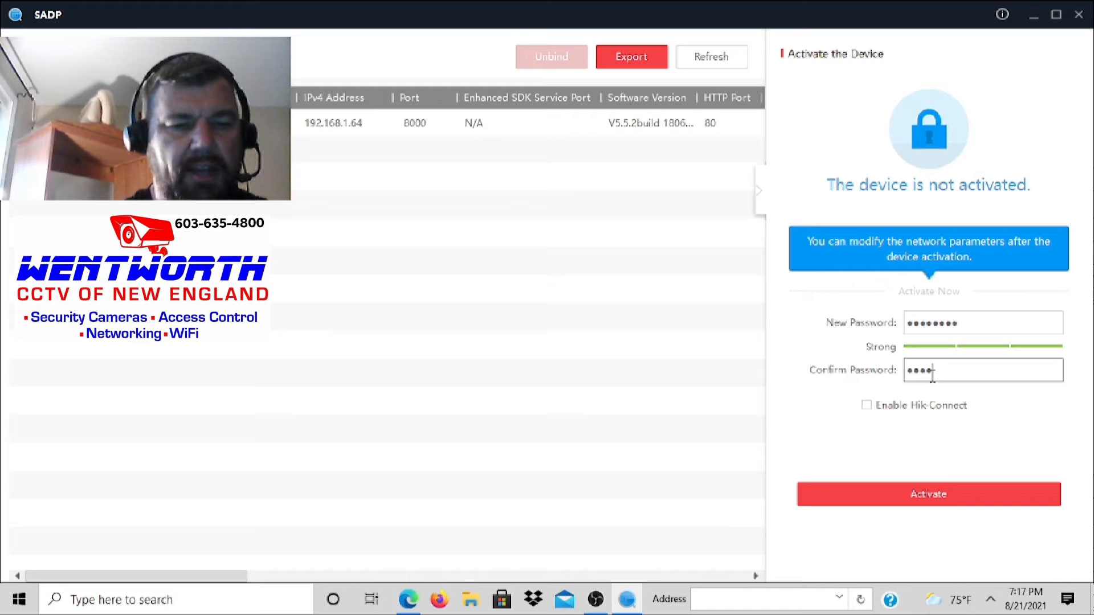
{"action": "type", "text": "fgh"}
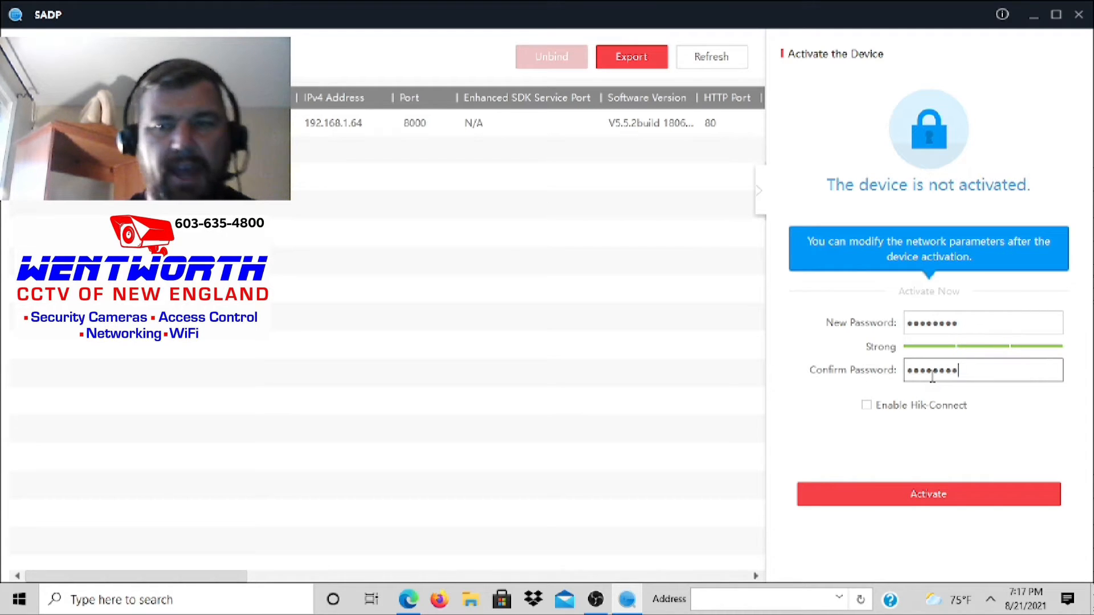
{"action": "left_click", "coordinate": [895, 499]}
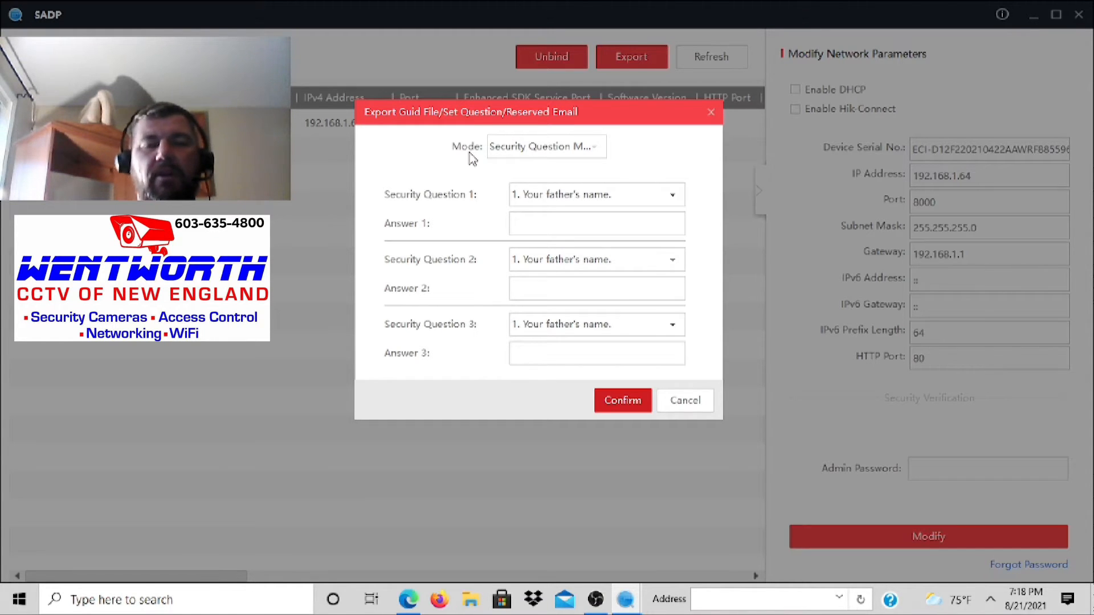
Step: Cancel the security-question dialog to skip password-recovery setup
{"action": "left_click", "coordinate": [709, 399]}
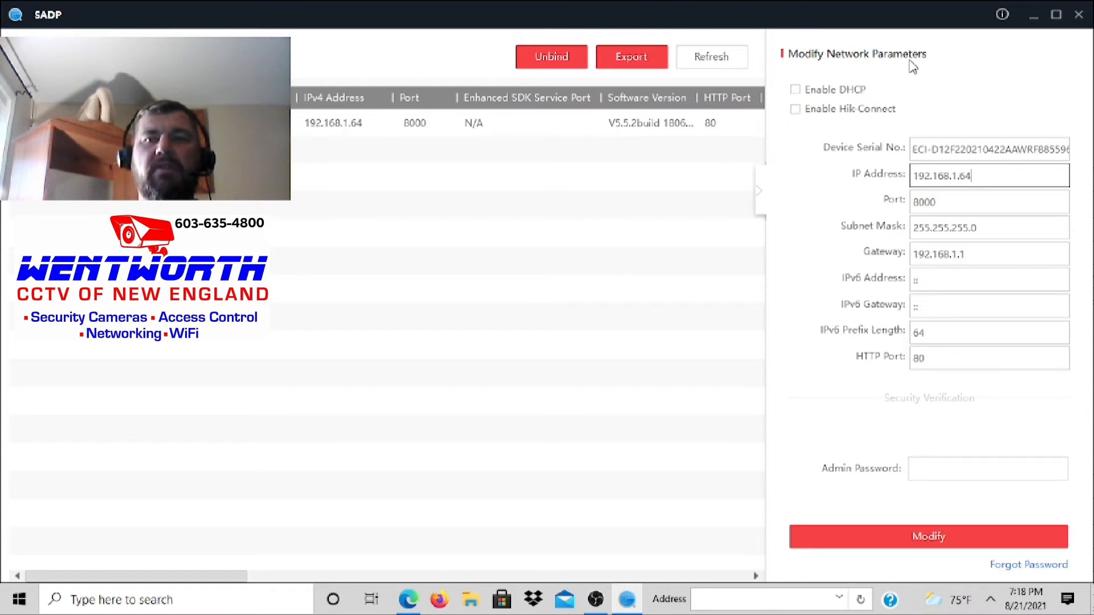
Step: Enable DHCP, authorize with the admin password, apply, and reselect the camera's entry
{"action": "left_click", "coordinate": [795, 89]}
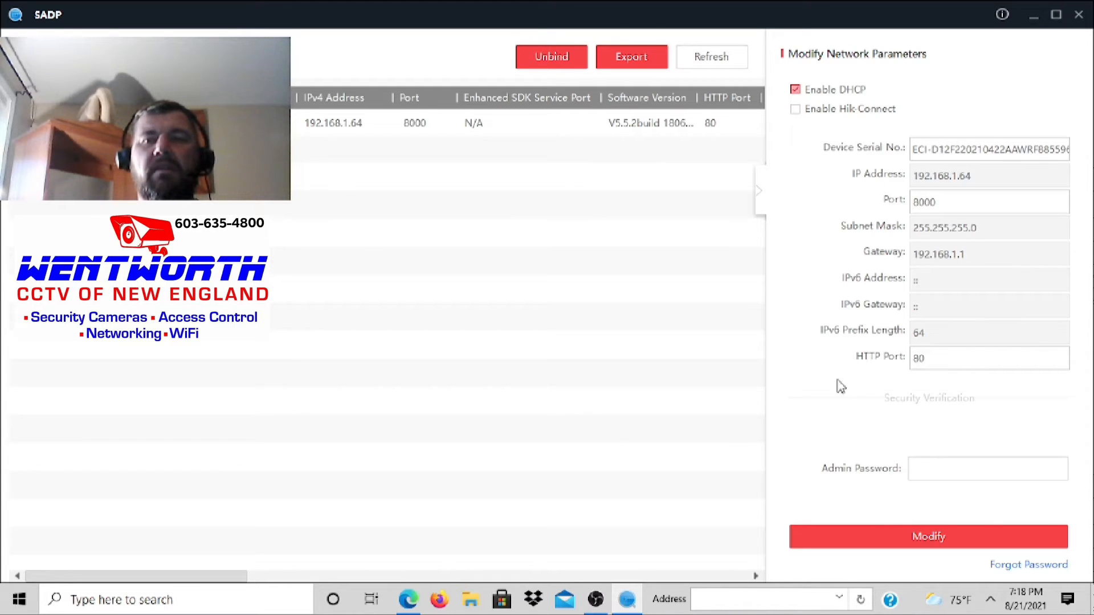
{"action": "left_click", "coordinate": [923, 465]}
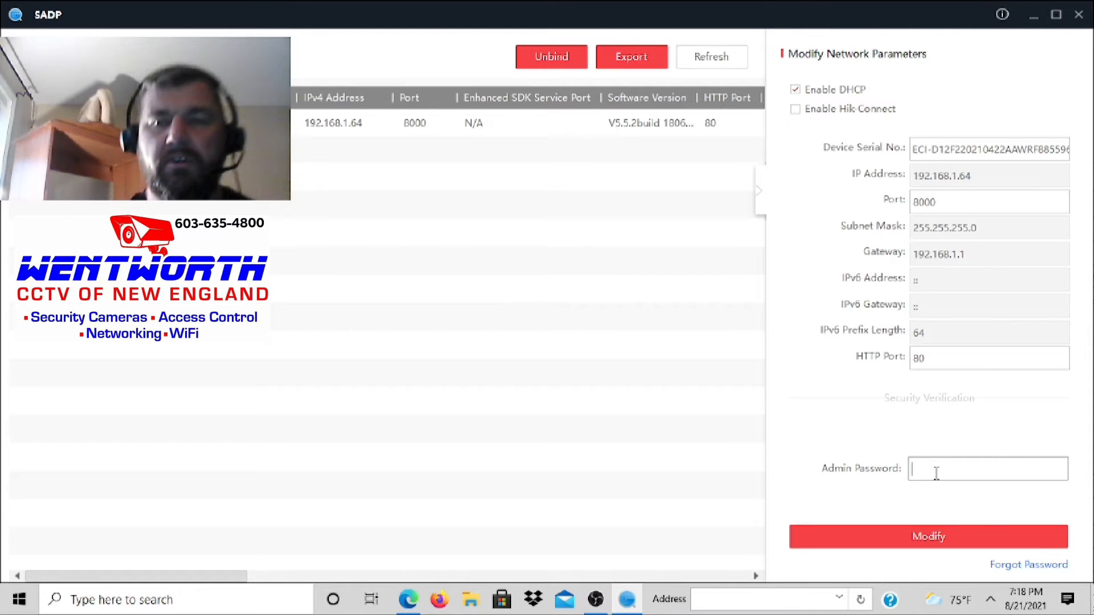
{"action": "type", "text": "••••"}
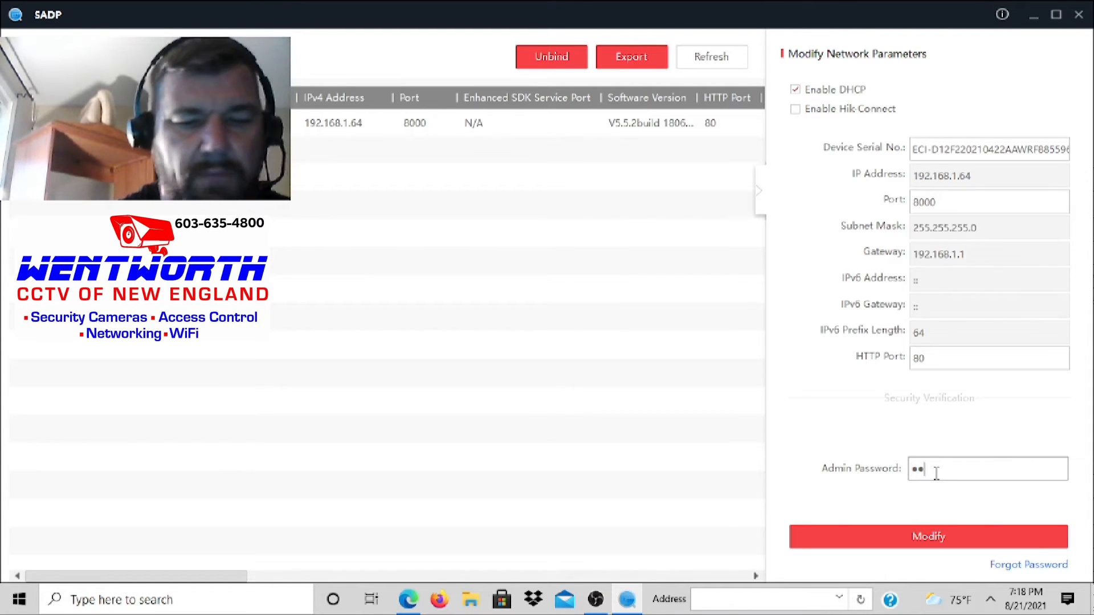
{"action": "type", "text": "•••••"}
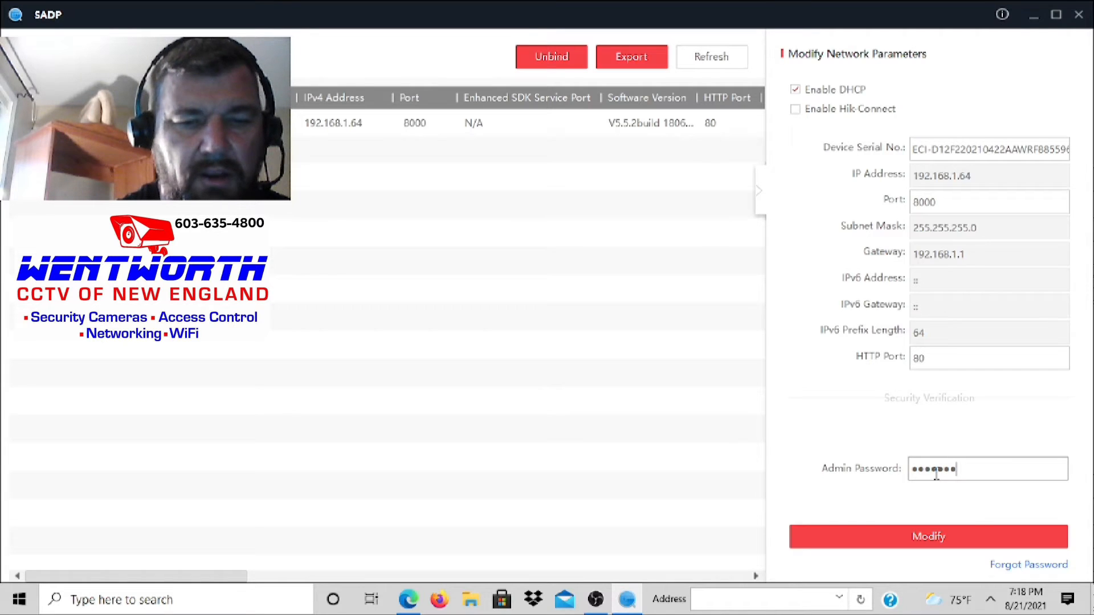
{"action": "left_click", "coordinate": [930, 538]}
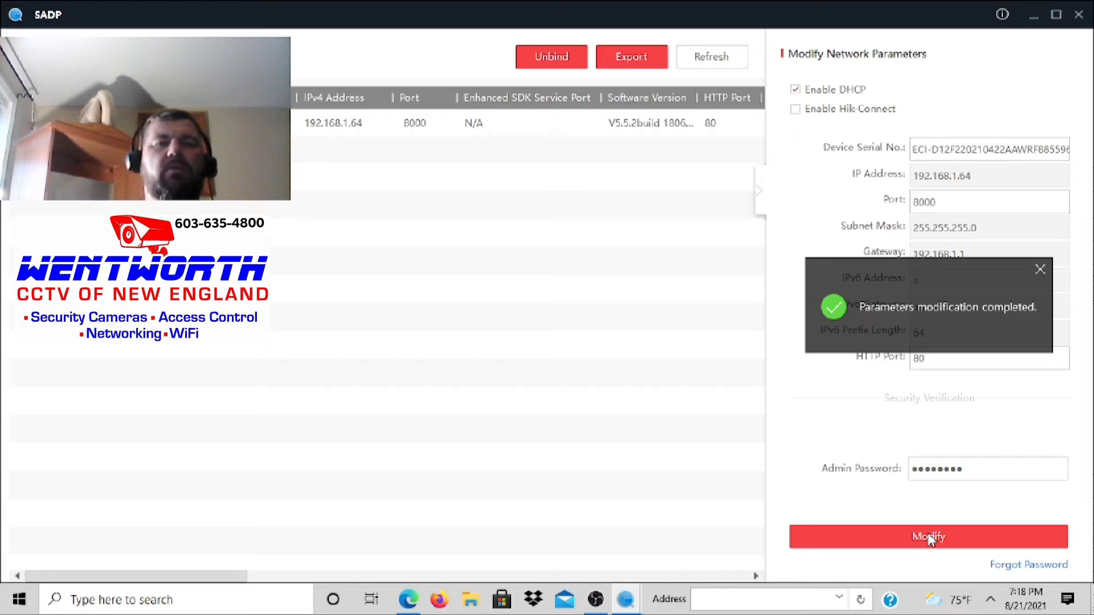
{"action": "left_click", "coordinate": [312, 136]}
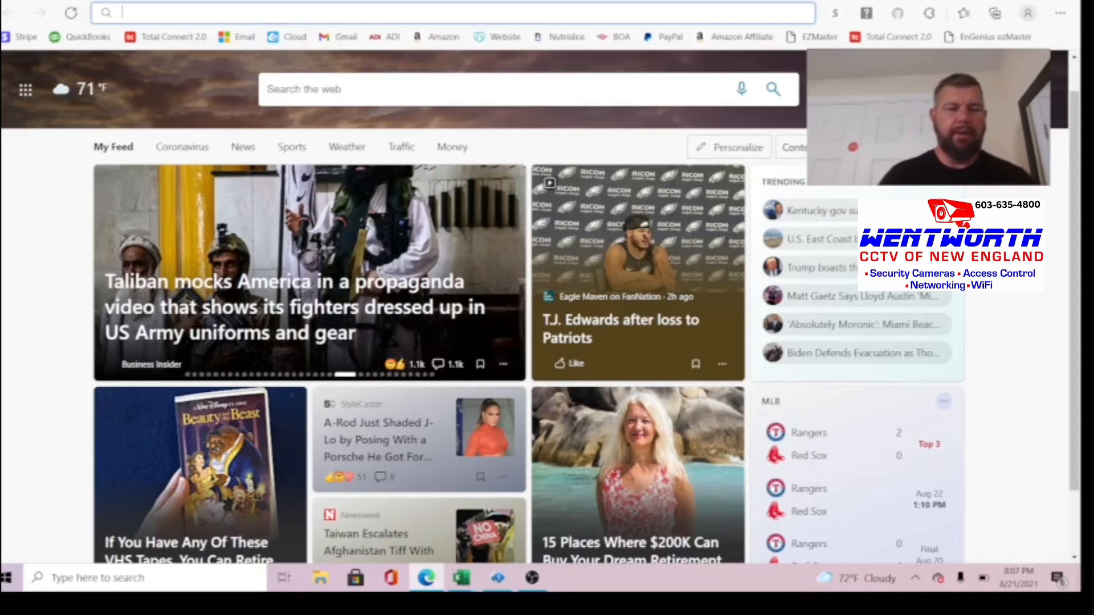
Step: Browse to 192.168.0.28 in Edge to reach the camera's login page
{"action": "type", "text": "192"}
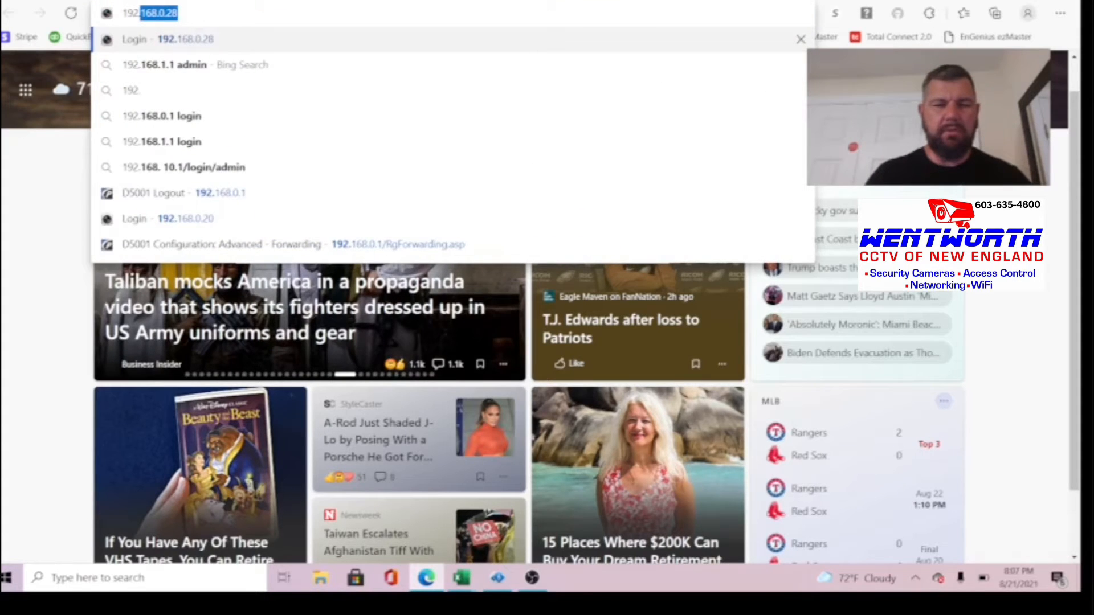
{"action": "type", "text": ".168.0."}
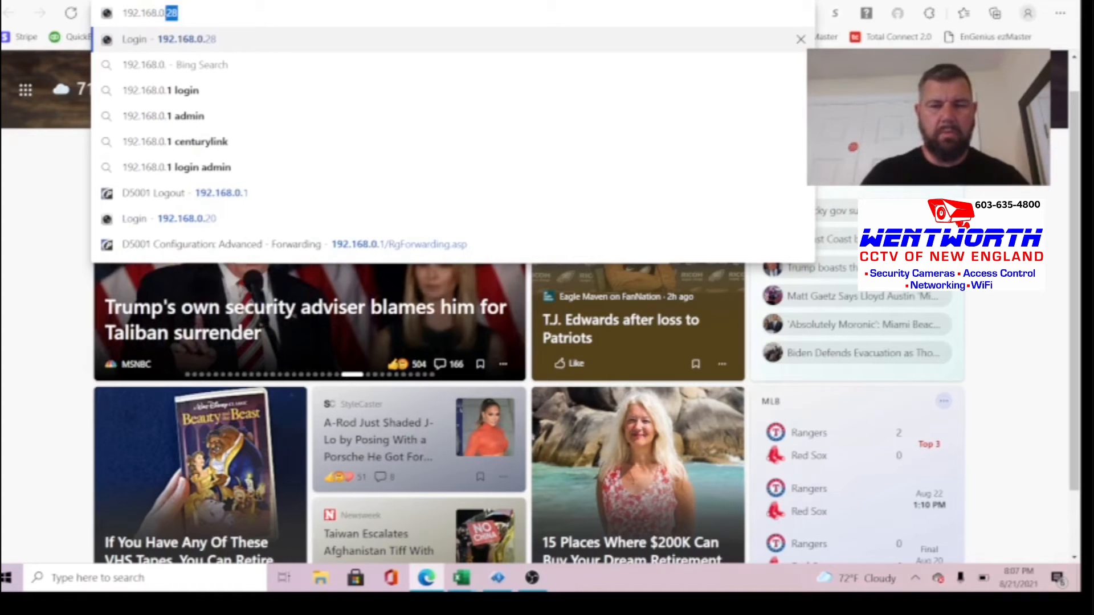
{"action": "type", "text": "28"}
{"action": "key", "text": "Return"}
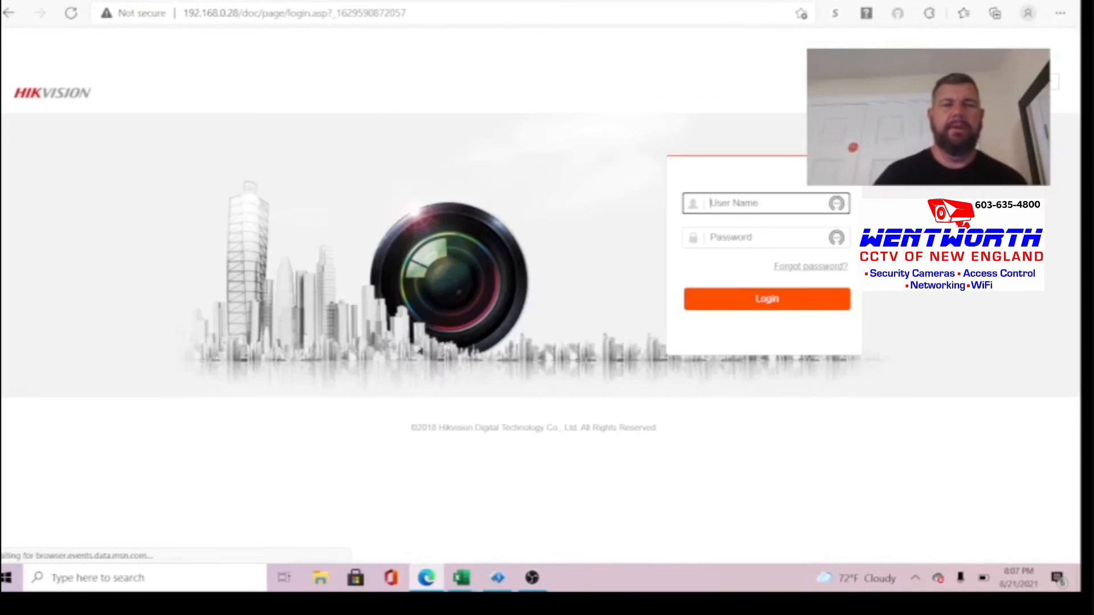
Step: Log in as admin with the account password and go to Configuration
{"action": "type", "text": "ad"}
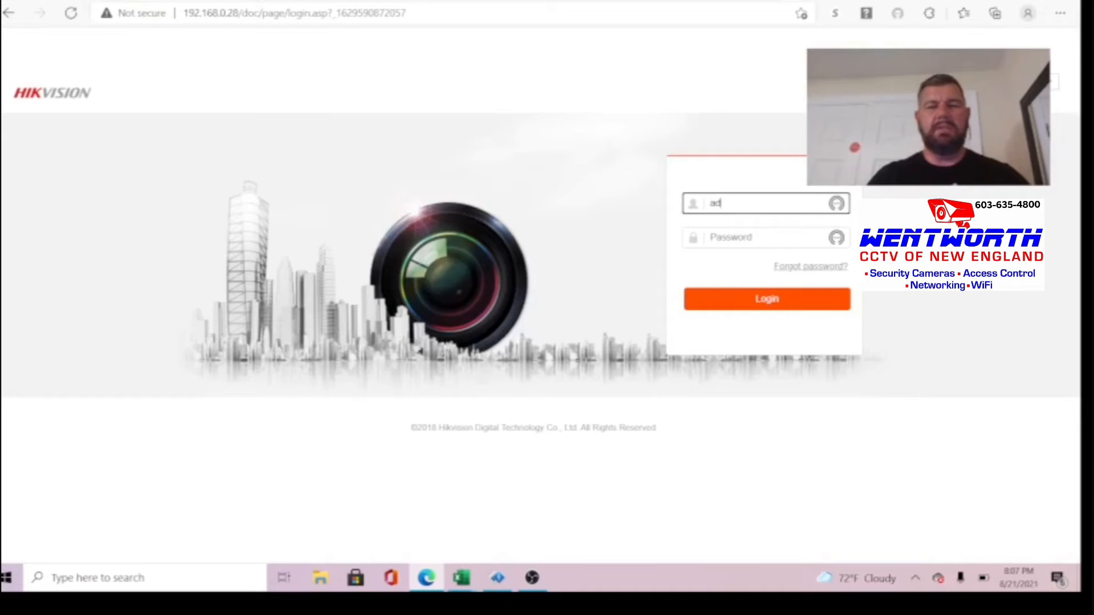
{"action": "type", "text": "min"}
{"action": "key", "text": "Tab"}
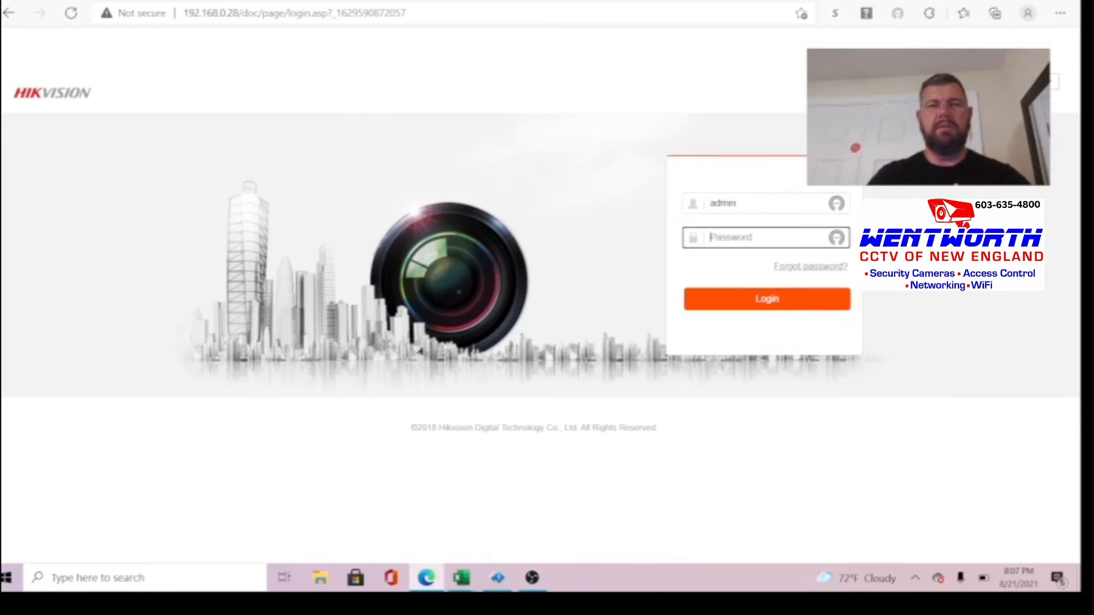
{"action": "type", "text": "****"}
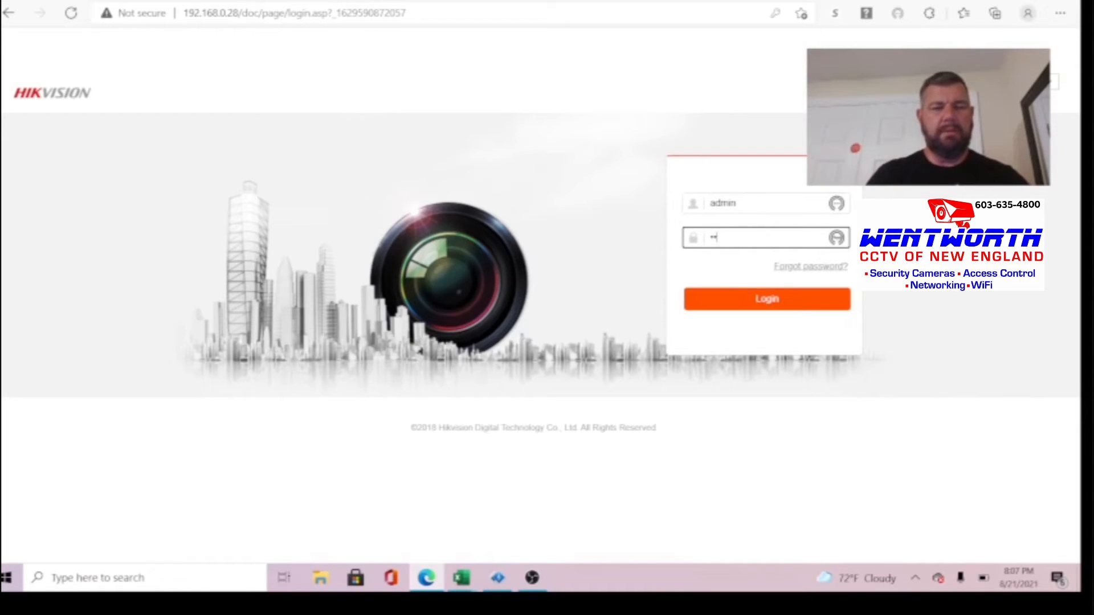
{"action": "type", "text": "*****"}
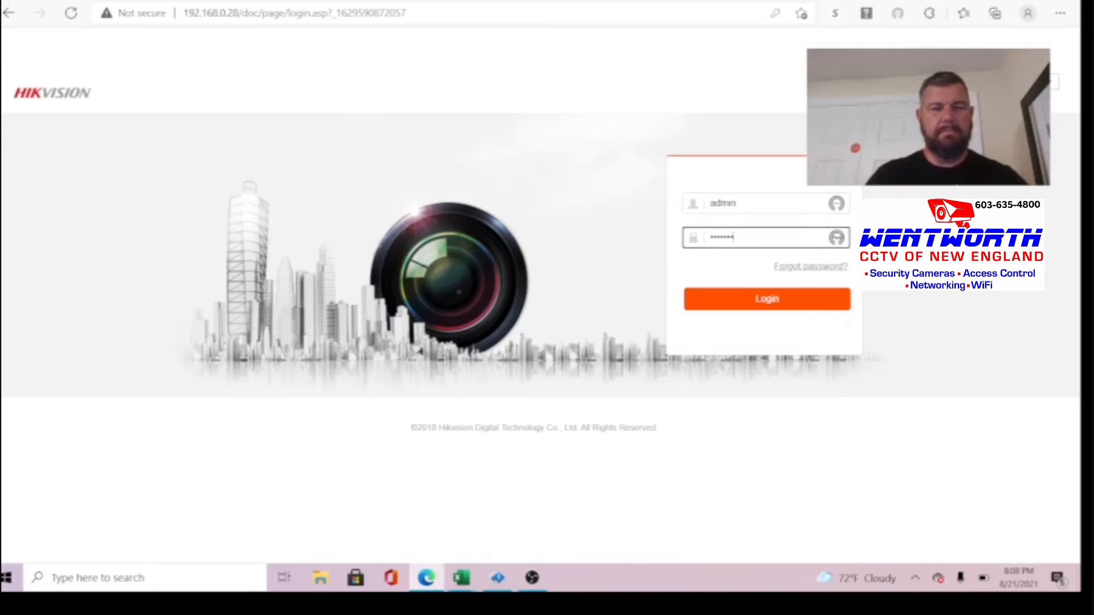
{"action": "left_click", "coordinate": [735, 305]}
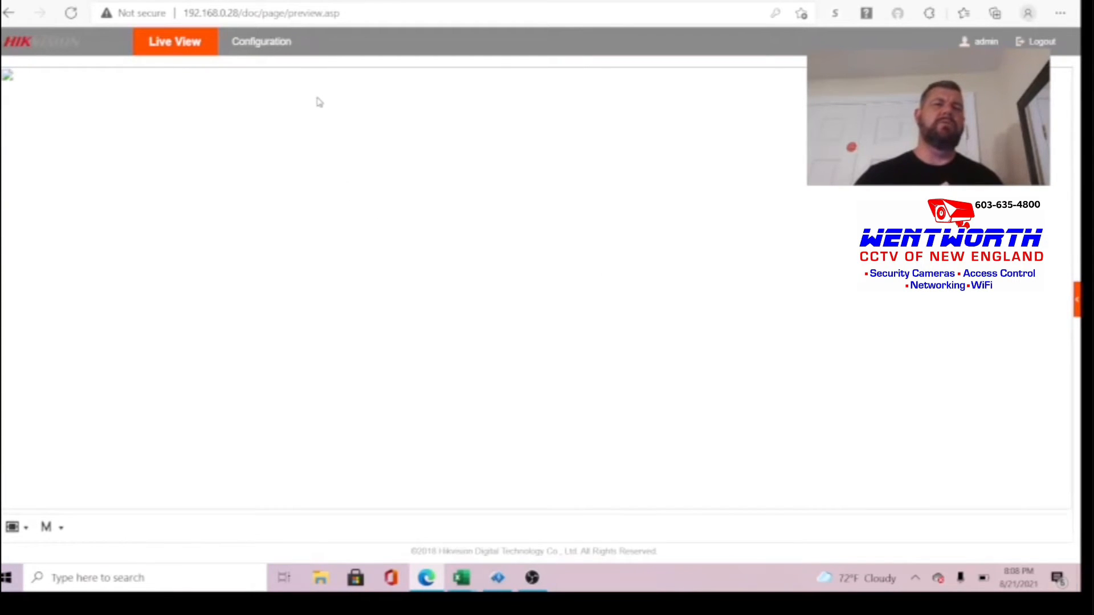
{"action": "left_click", "coordinate": [259, 46]}
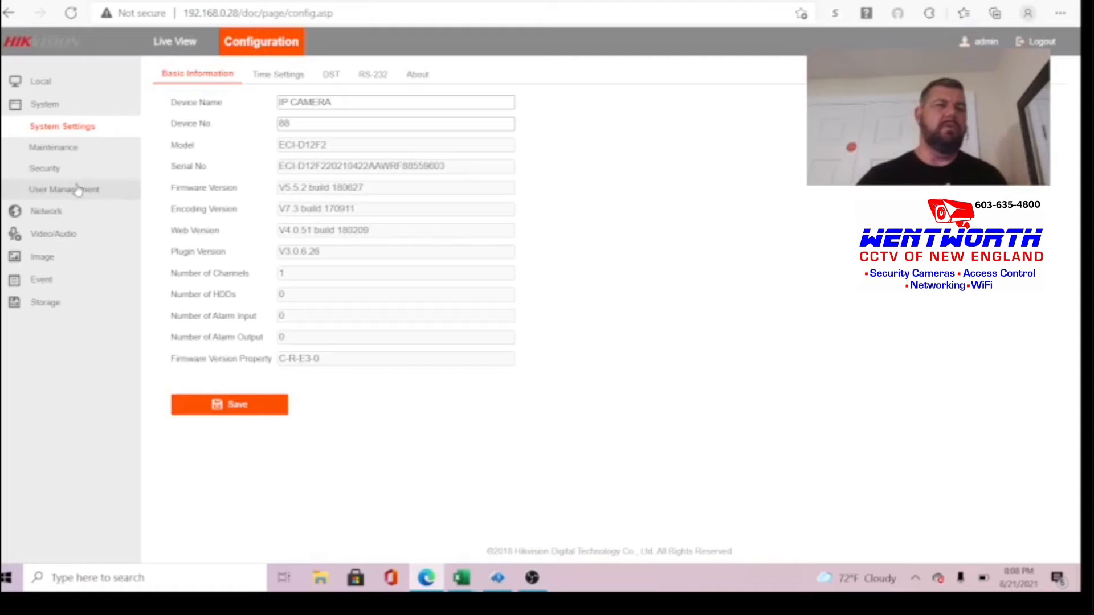
Step: Open Network to show the TCP/IP settings for 192.168.0.28
{"action": "left_click", "coordinate": [44, 214]}
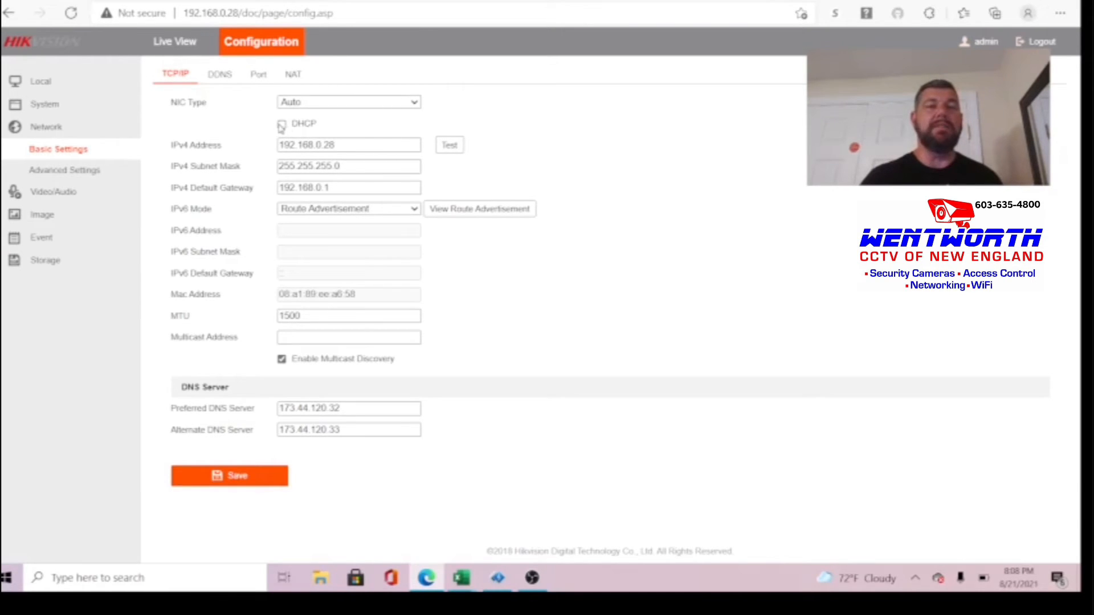
Step: Keep DHCP unchecked and save the static IPv4 192.168.0.28 configuration
{"action": "left_click", "coordinate": [283, 125]}
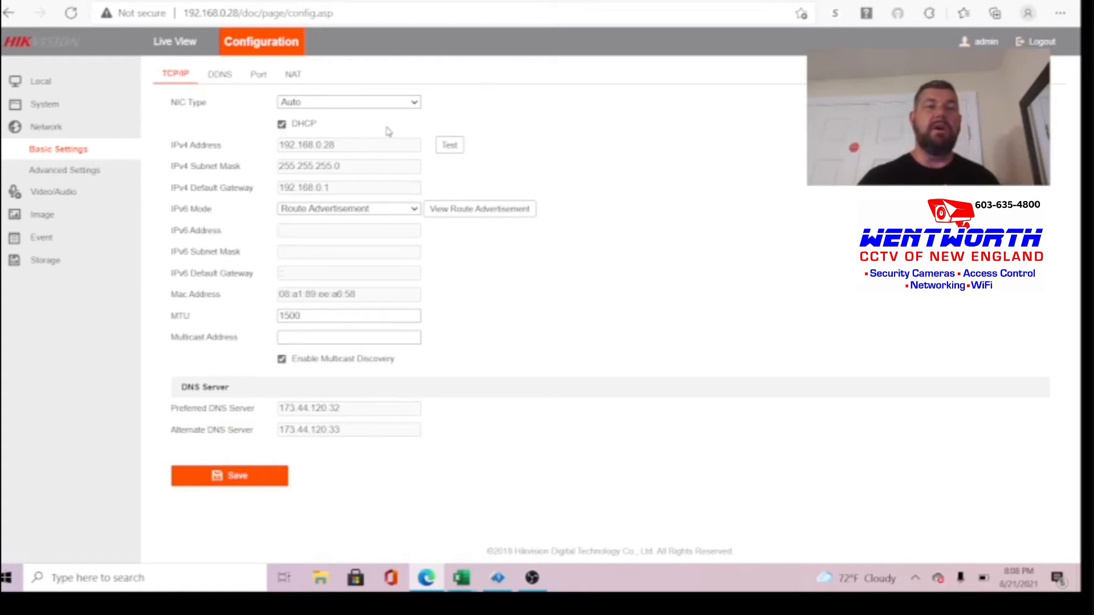
{"action": "left_click", "coordinate": [283, 127]}
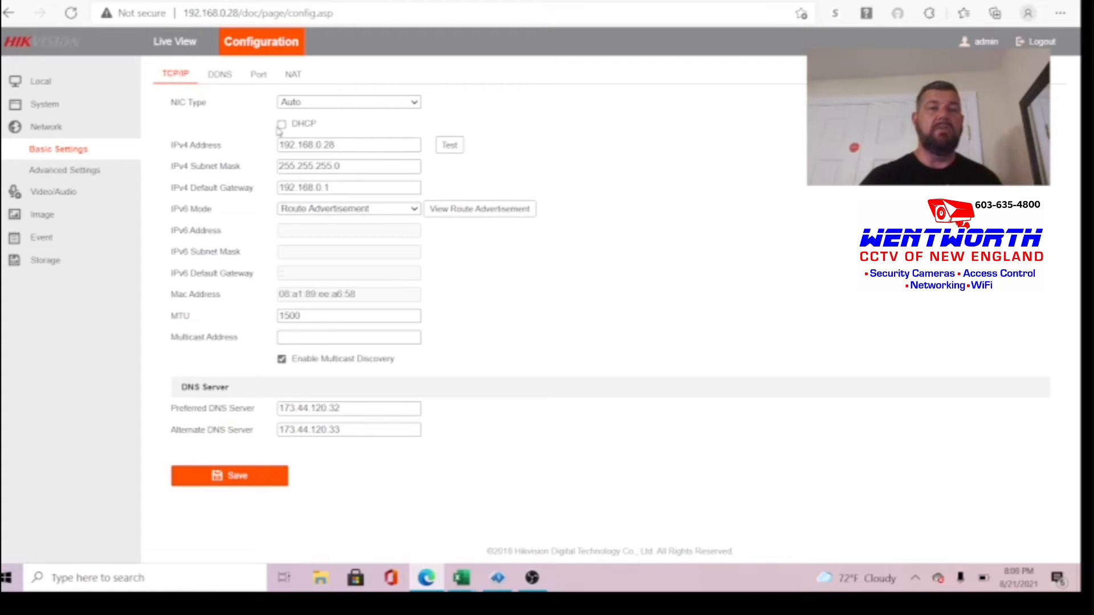
{"action": "left_click", "coordinate": [243, 478]}
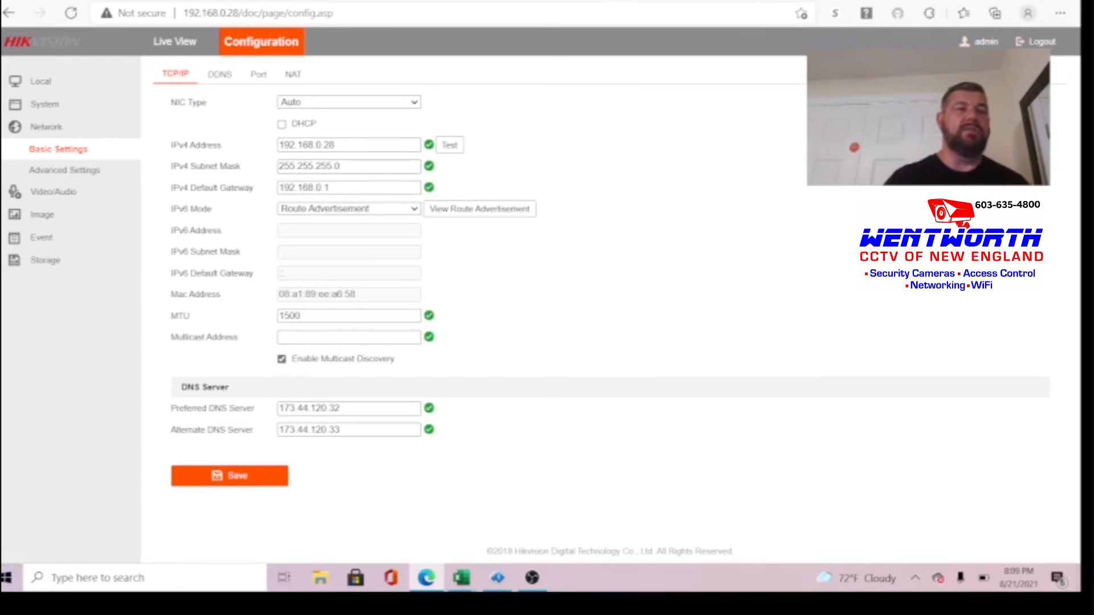
Step: Go to Network > Advanced Settings and move through the tabs to Integration Protocol
{"action": "left_click", "coordinate": [36, 131]}
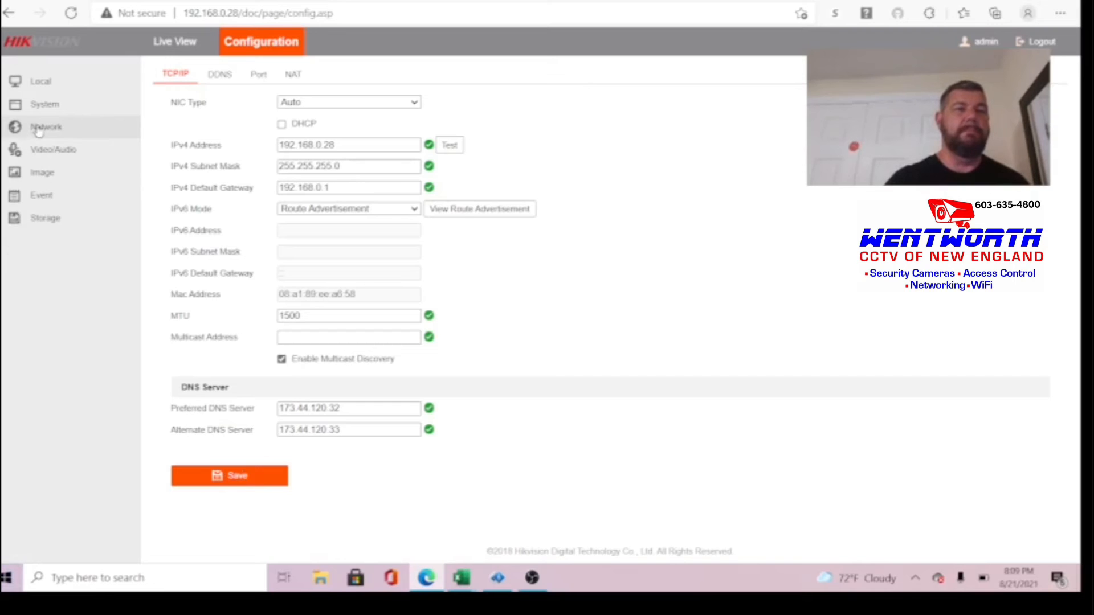
{"action": "left_click", "coordinate": [38, 130]}
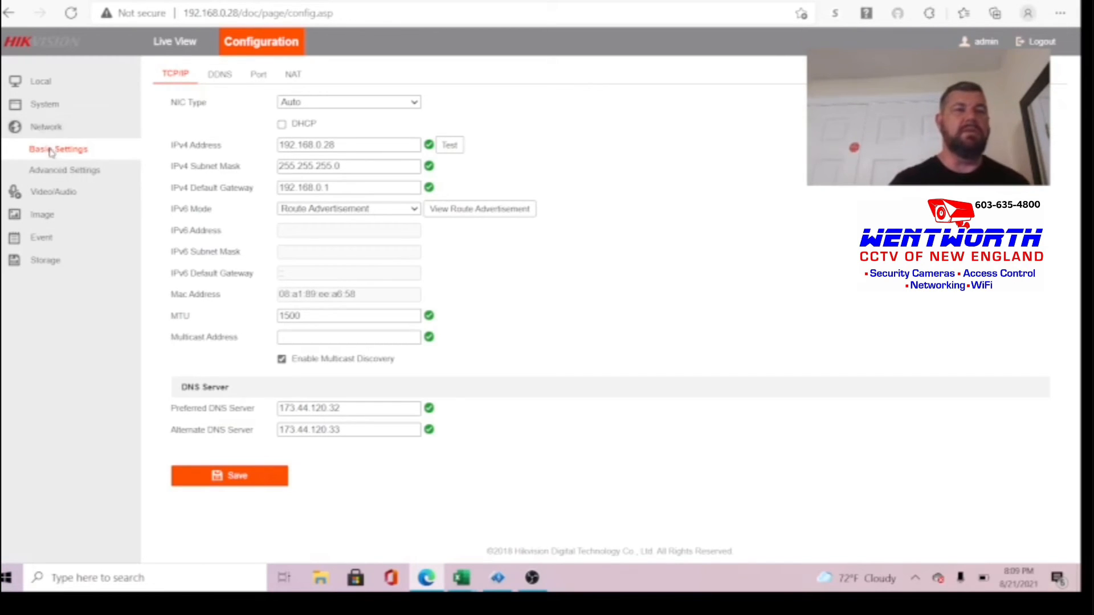
{"action": "left_click", "coordinate": [78, 176]}
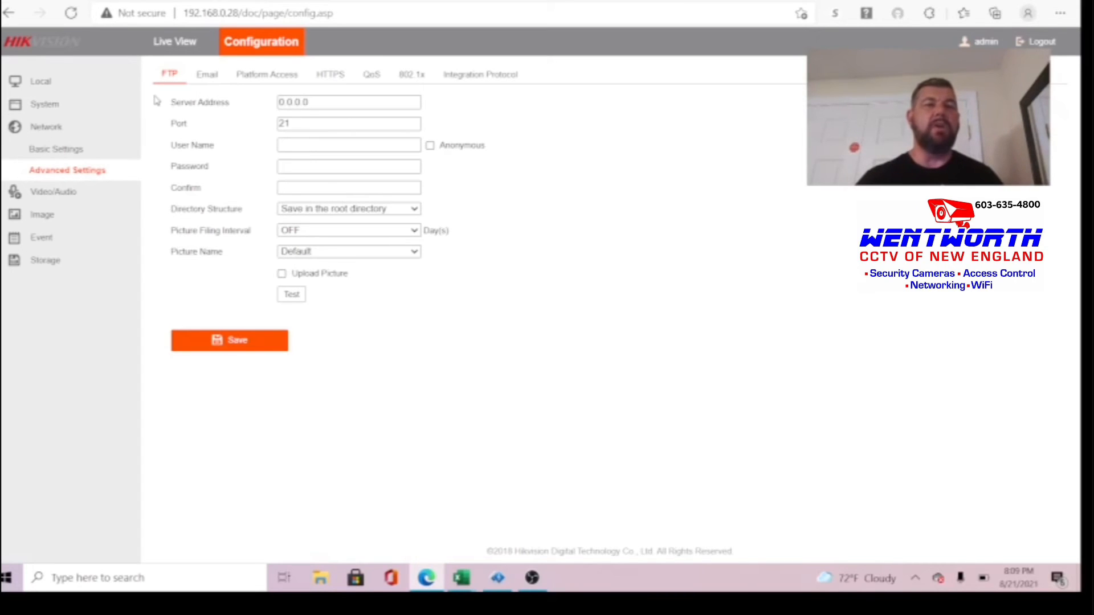
{"action": "left_click", "coordinate": [208, 75]}
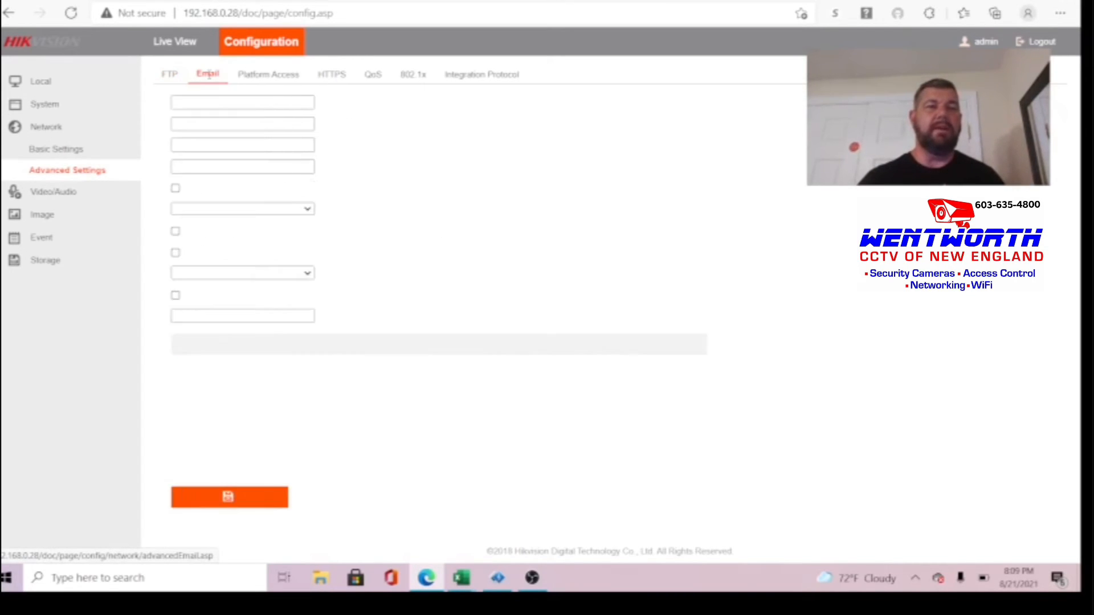
{"action": "left_click", "coordinate": [267, 77]}
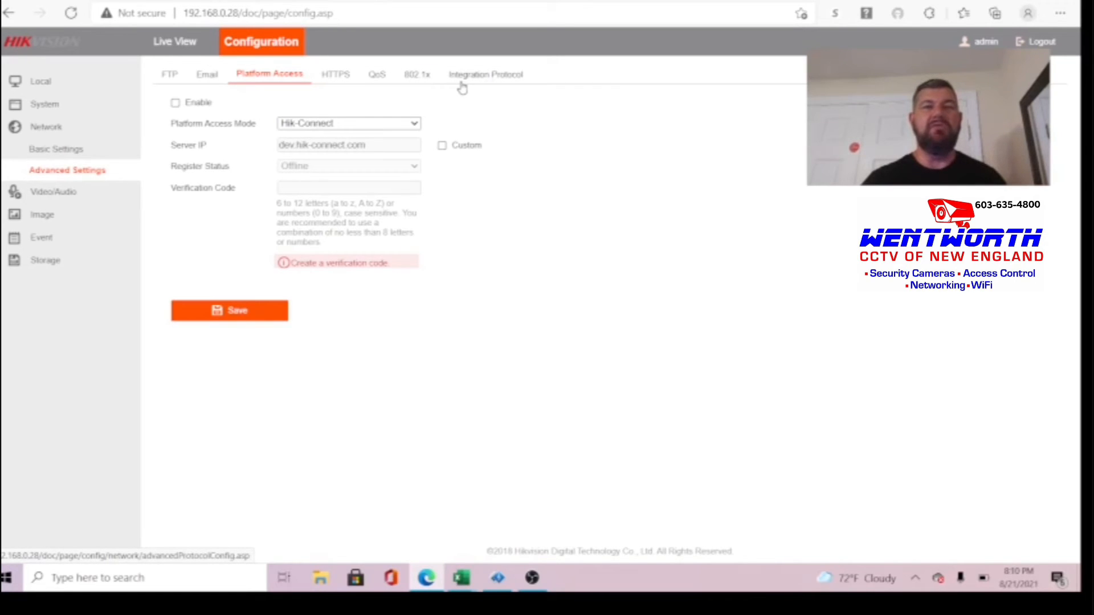
{"action": "left_click", "coordinate": [495, 80]}
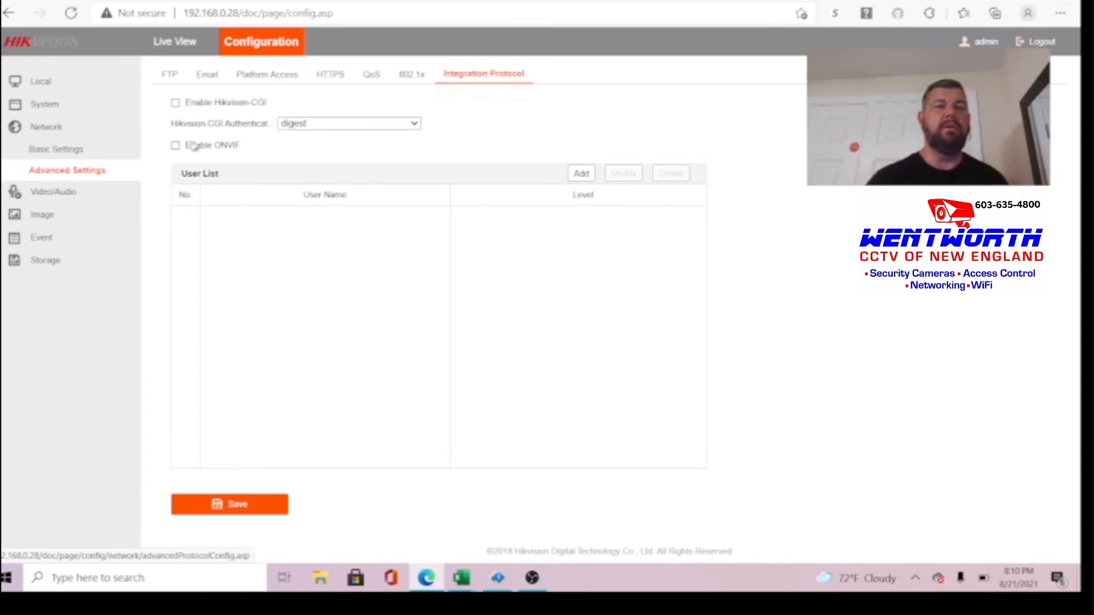
Step: Tick Enable ONVIF and start adding a user to the ONVIF user list
{"action": "left_click", "coordinate": [175, 145]}
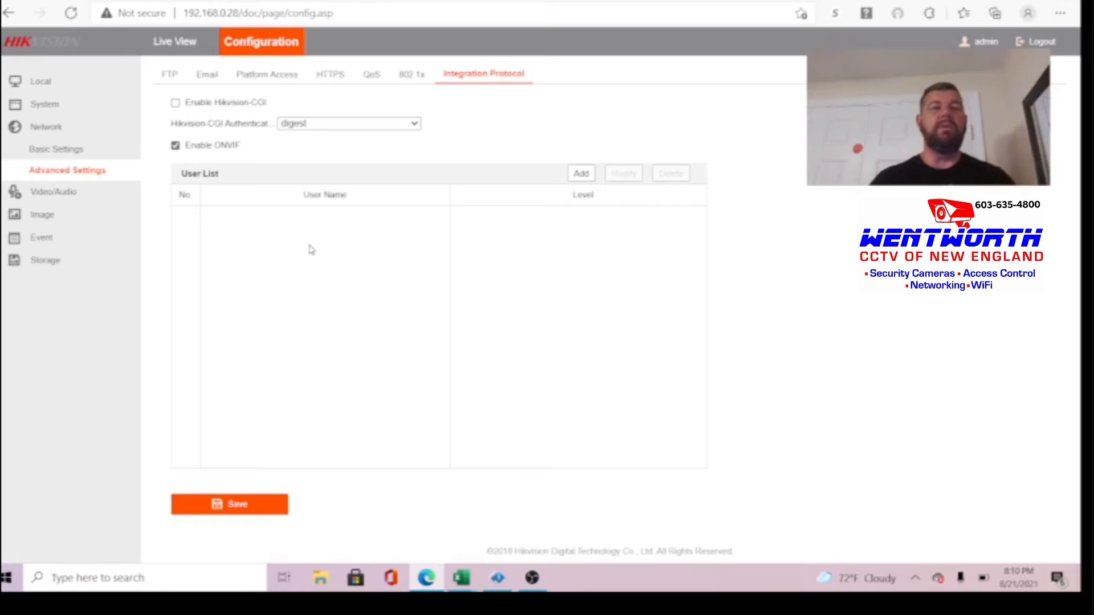
{"action": "left_click", "coordinate": [582, 174]}
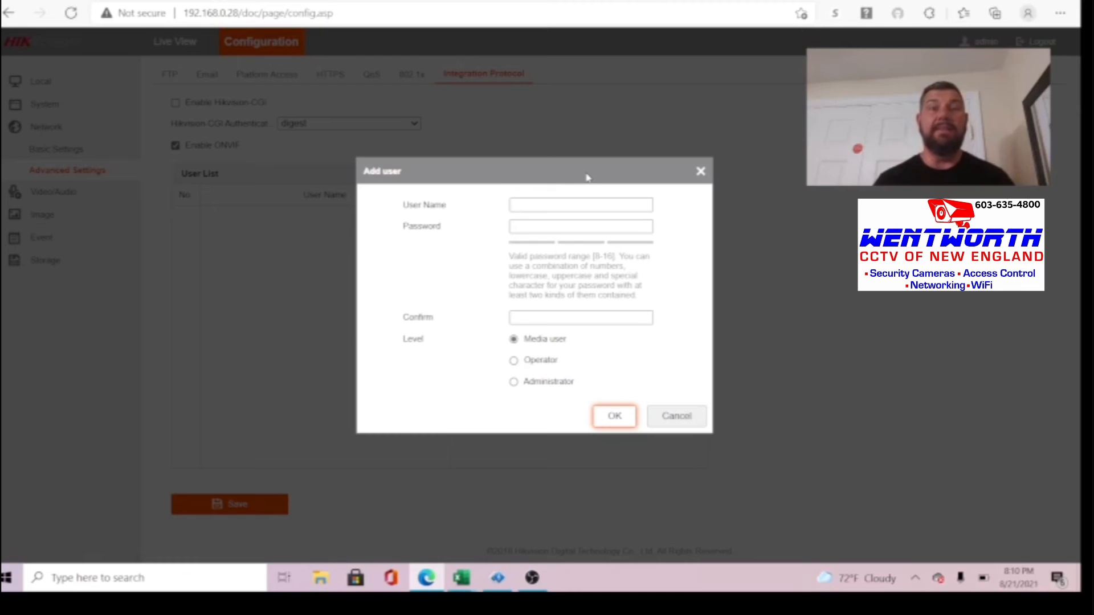
Step: Add ONVIF user admin with a confirmed password and Administrator level
{"action": "left_click", "coordinate": [544, 203]}
{"action": "type", "text": "admin"}
{"action": "key", "text": "Tab"}
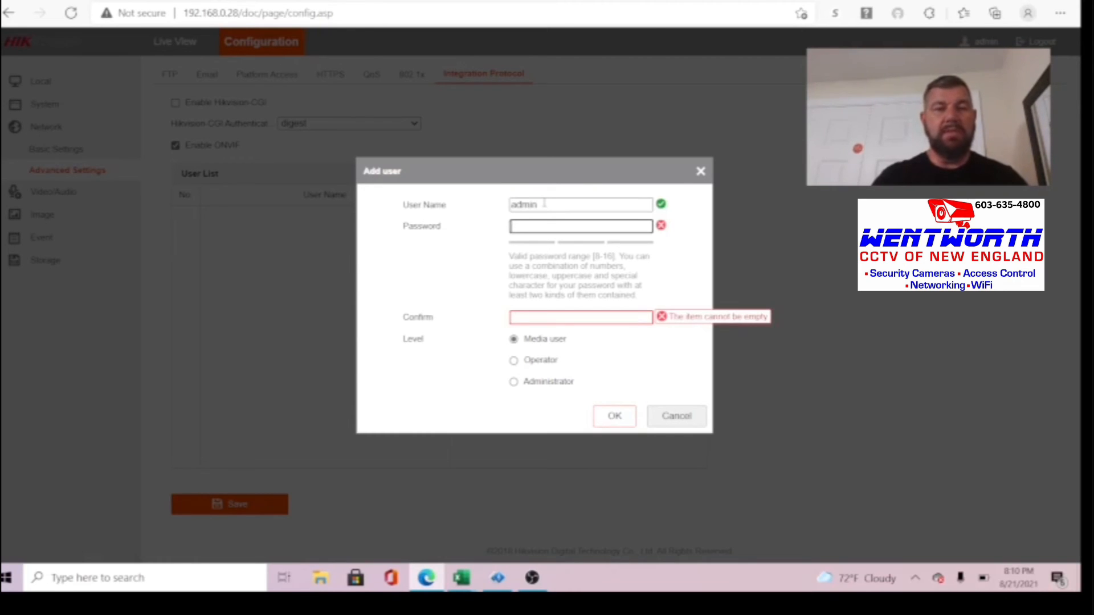
{"action": "type", "text": "•••"}
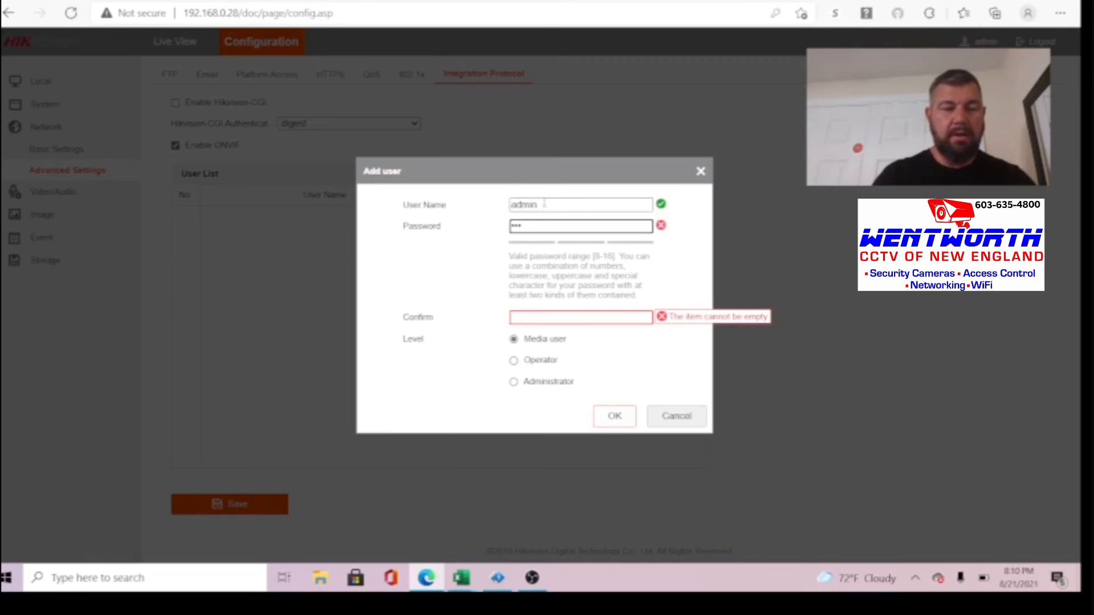
{"action": "key", "text": "BackSpace"}
{"action": "key", "text": "BackSpace"}
{"action": "key", "text": "BackSpace"}
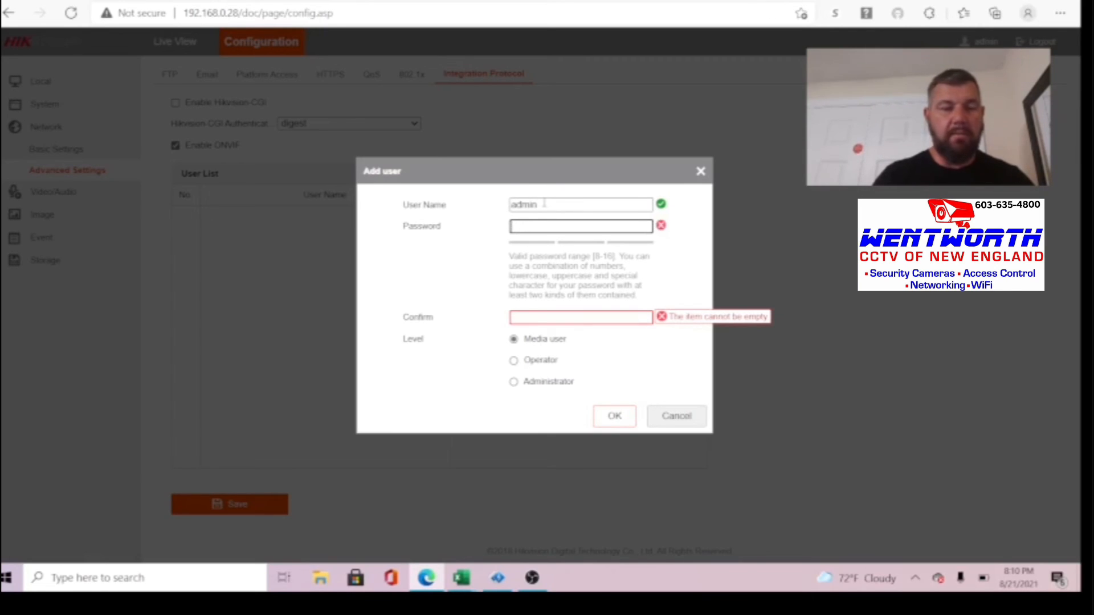
{"action": "type", "text": "••••"}
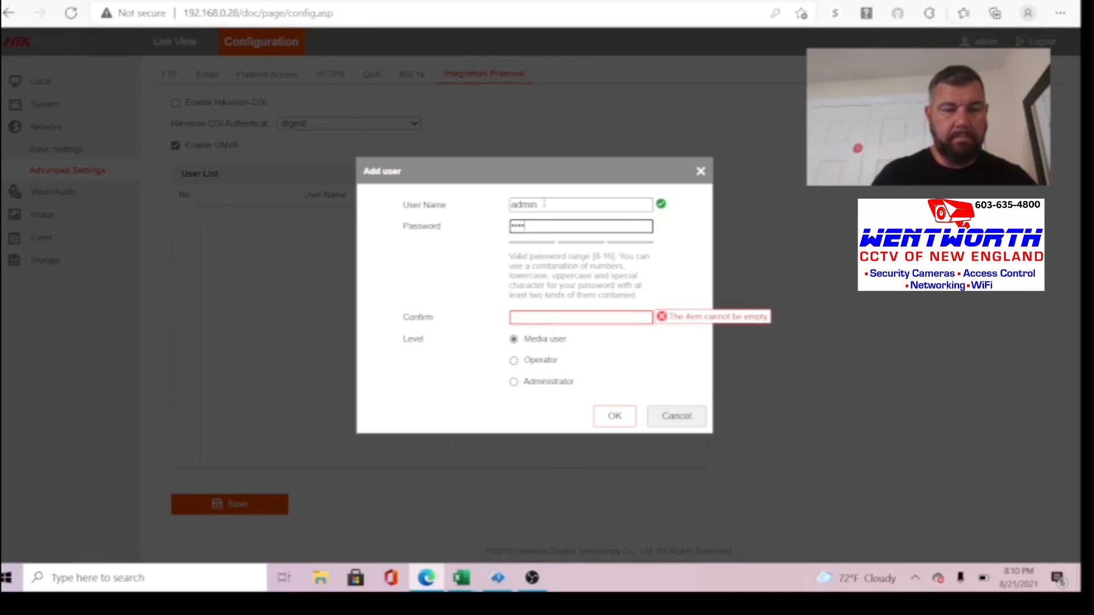
{"action": "type", "text": "•••••"}
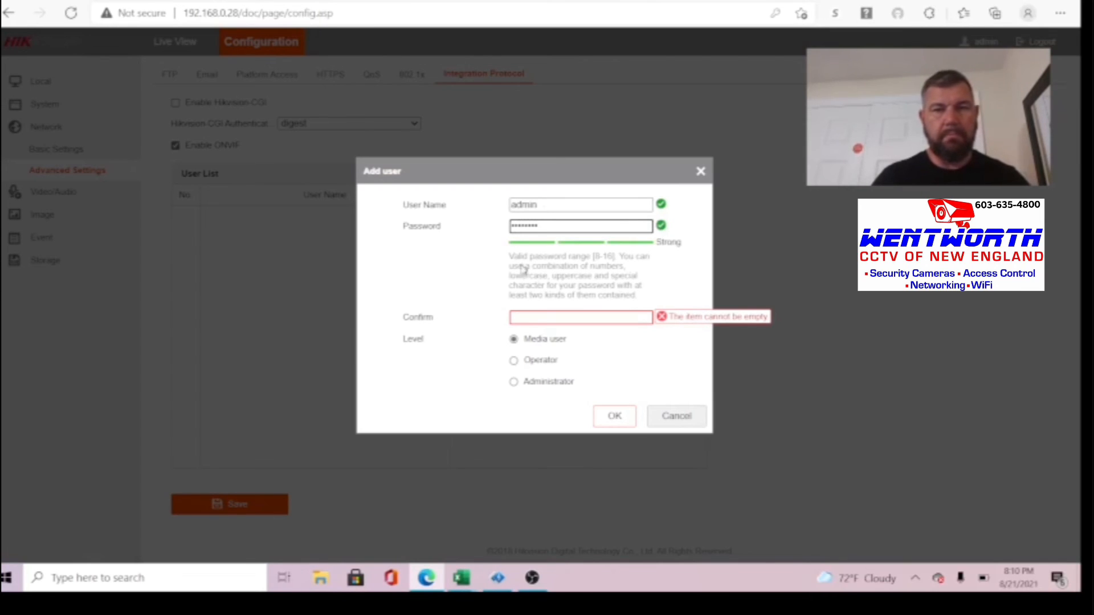
{"action": "left_click", "coordinate": [555, 316]}
{"action": "type", "text": "•••••"}
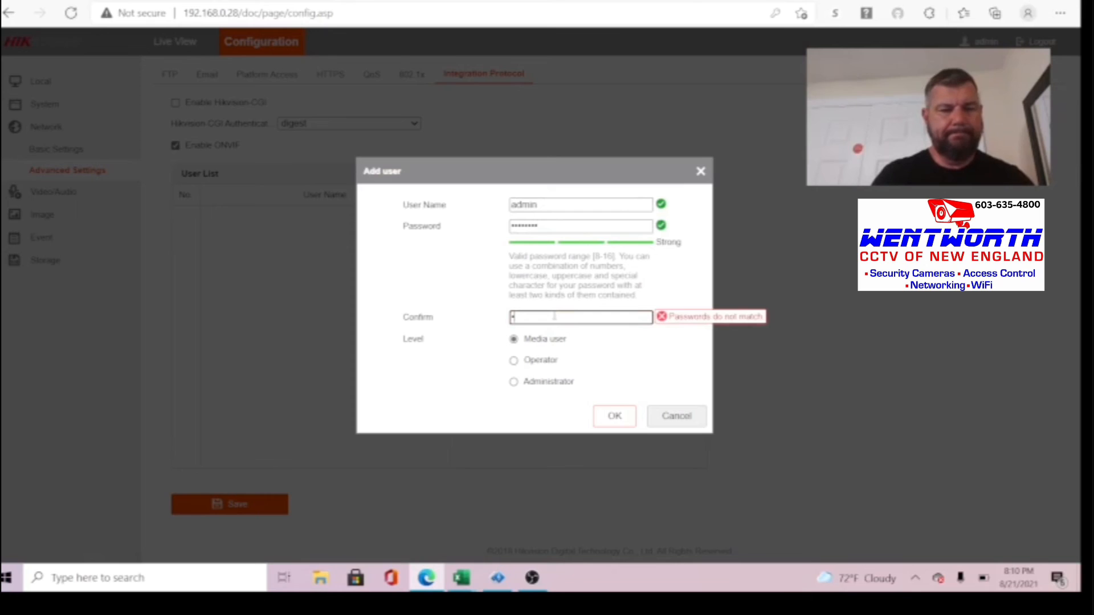
{"action": "type", "text": "••••"}
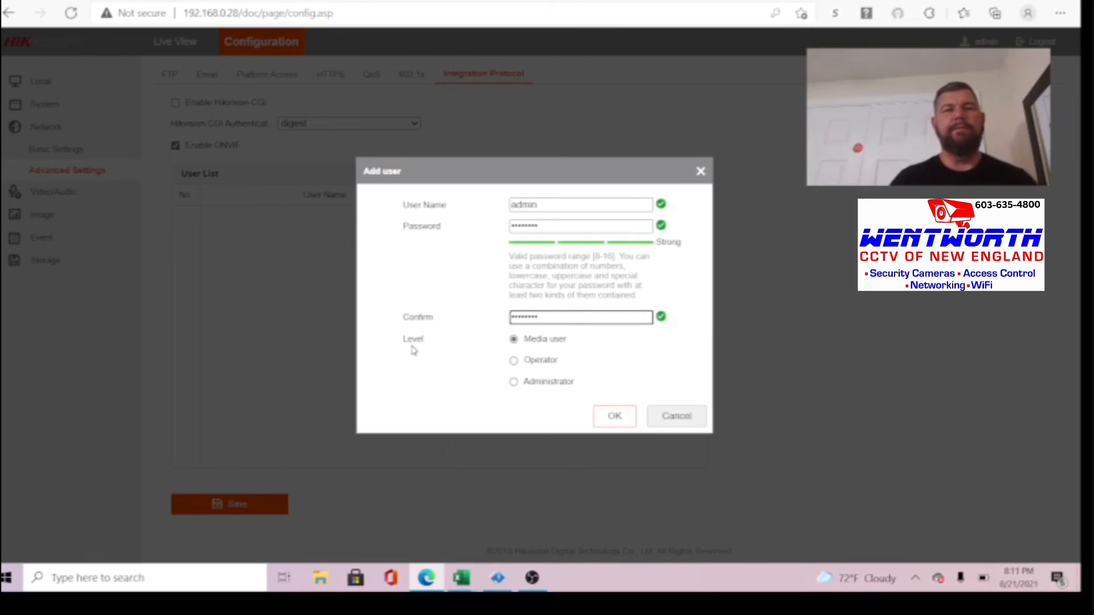
{"action": "left_click", "coordinate": [513, 382]}
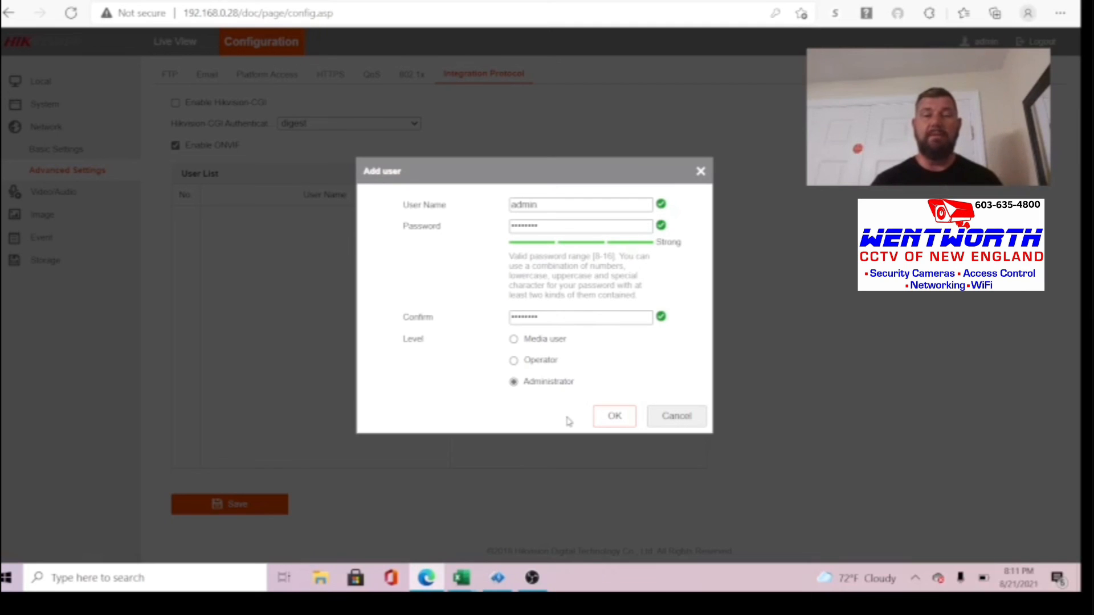
{"action": "left_click", "coordinate": [615, 416]}
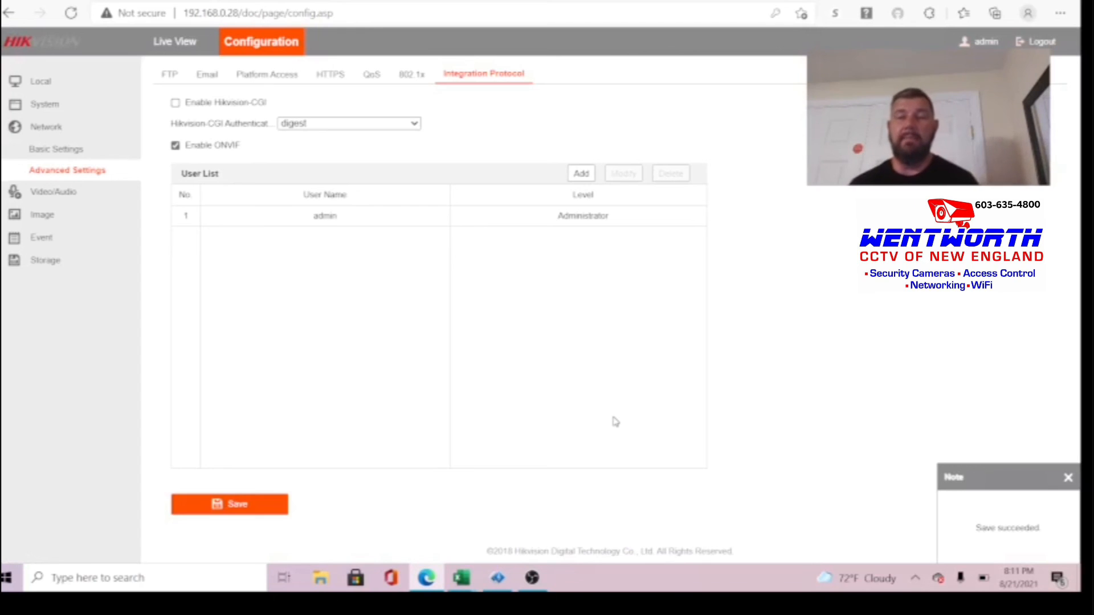